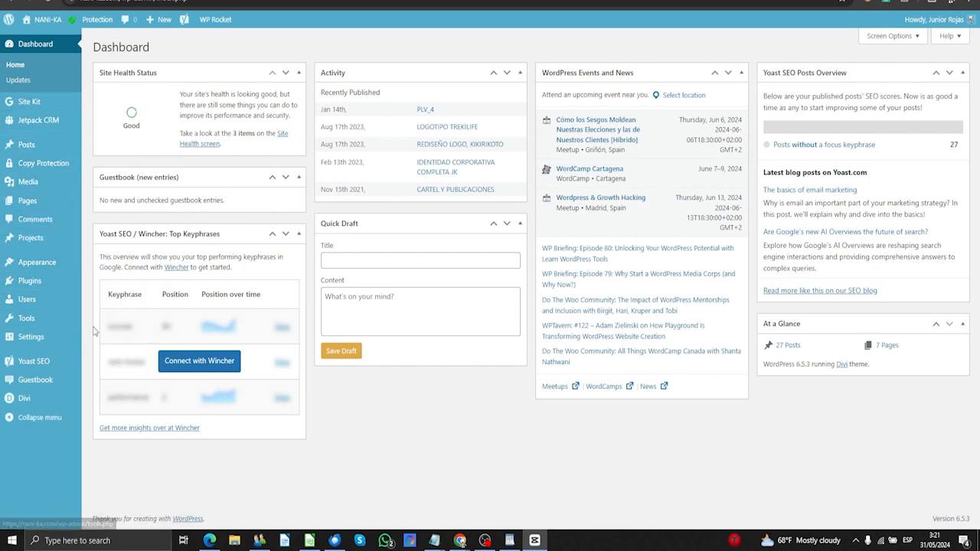
- Find the WooCommerce plugin in the WordPress plugin directory and install it
left_click(74, 290)
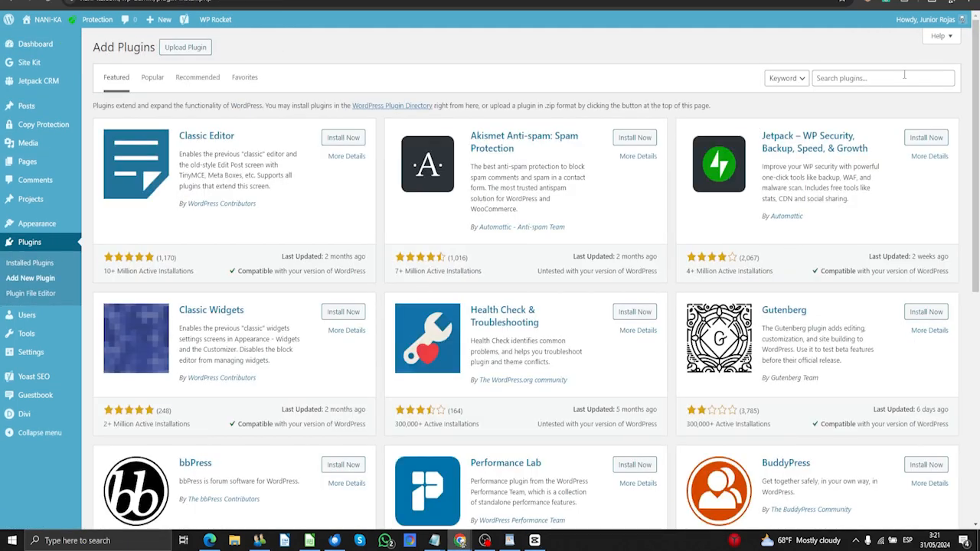
left_click(904, 74)
type("wooc")
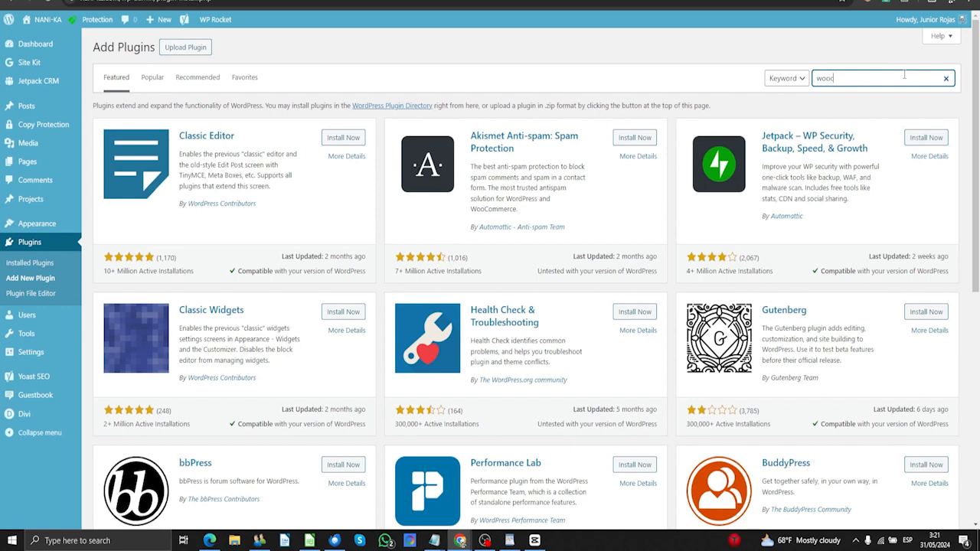
type("ommerce")
left_click(342, 139)
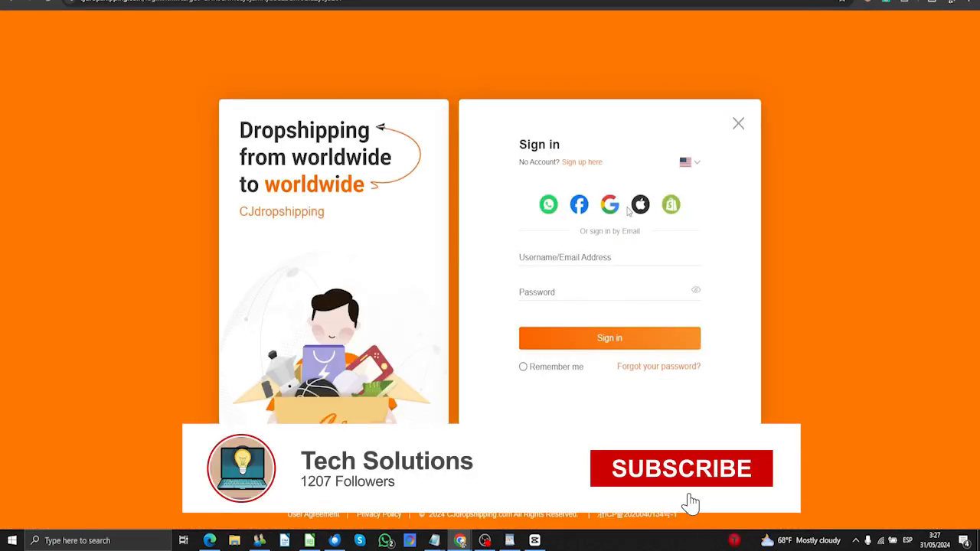
- Sign in to CJdropshipping with the existing Google account and open the My CJ dashboard
left_click(608, 206)
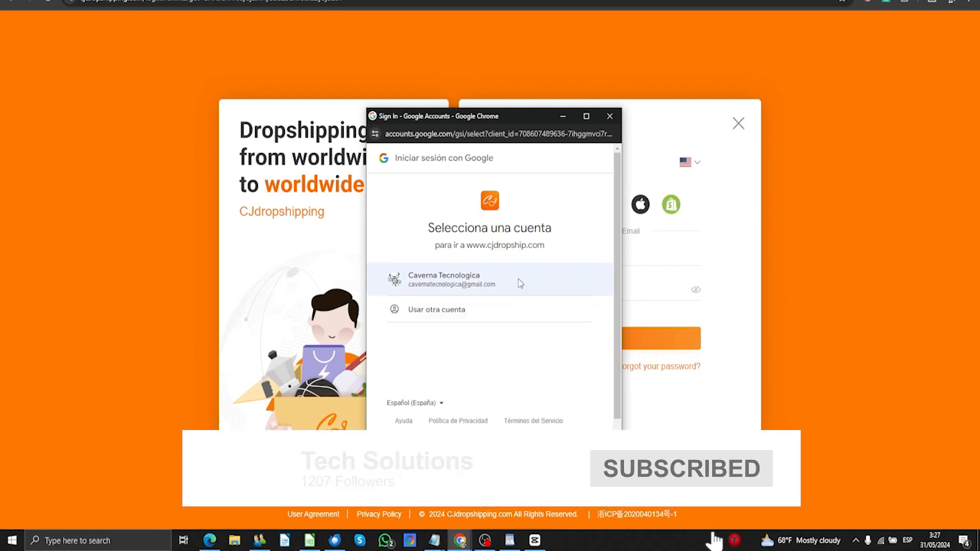
left_click(521, 278)
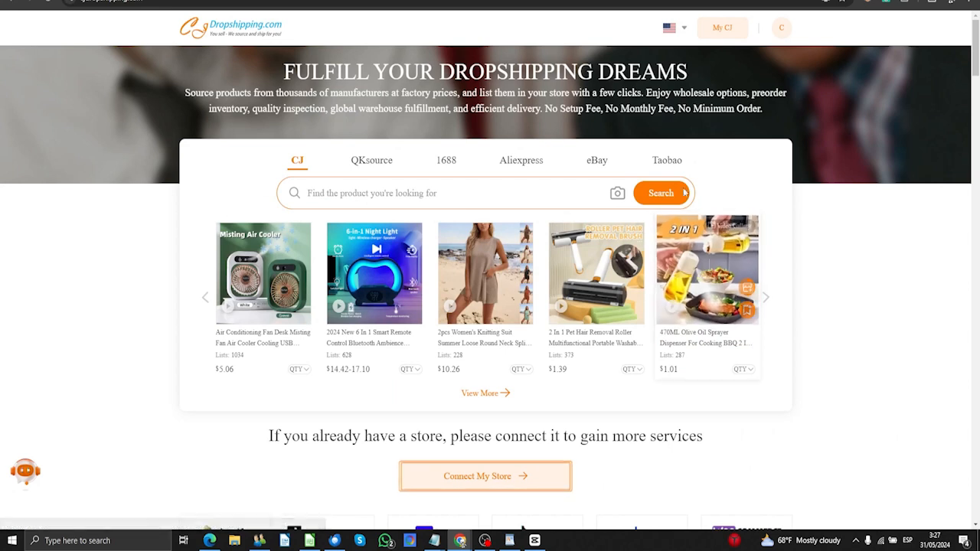
left_click(746, 32)
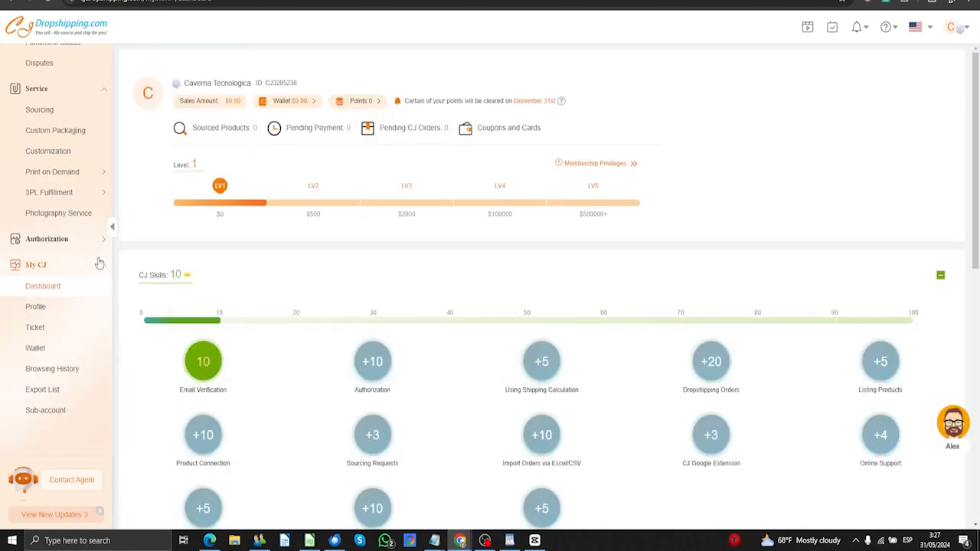
- Start authorizing a new Woocommerce store in CJdropshipping with the Default method, entering the store's site URL
mouse_move(101, 243)
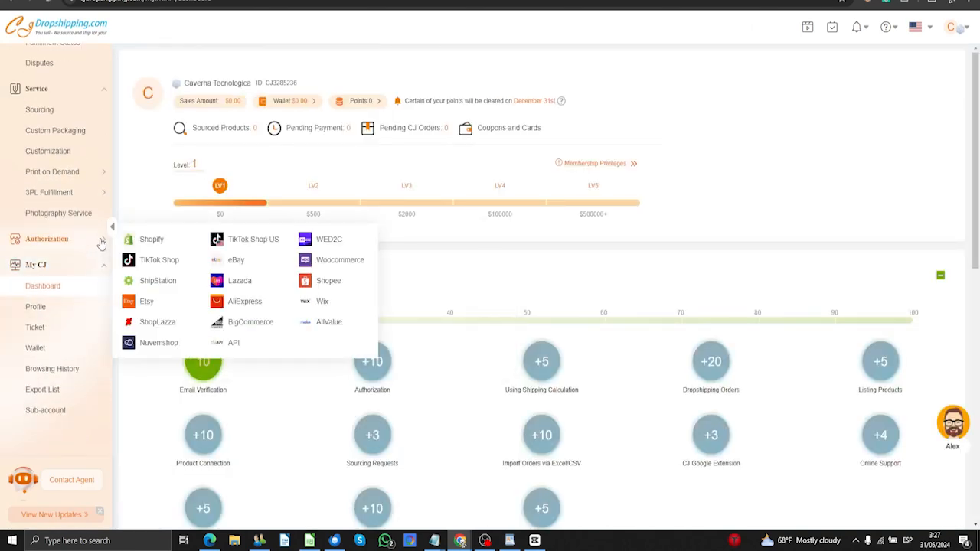
left_click(320, 264)
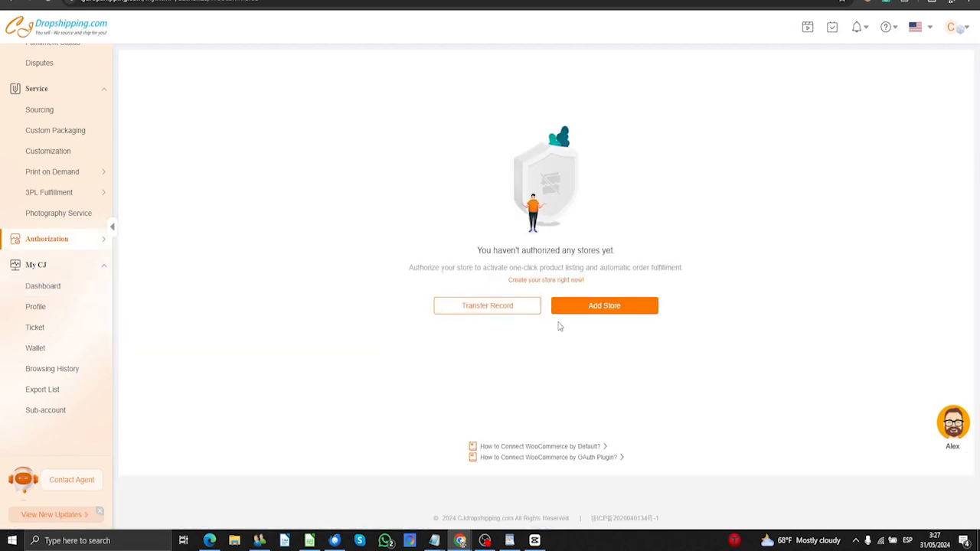
left_click(601, 314)
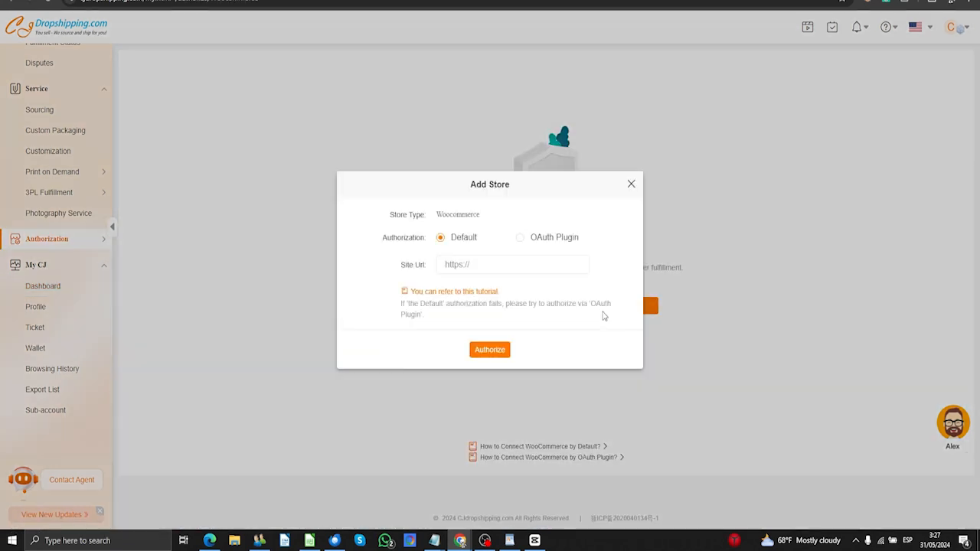
left_click(487, 270)
type("ht")
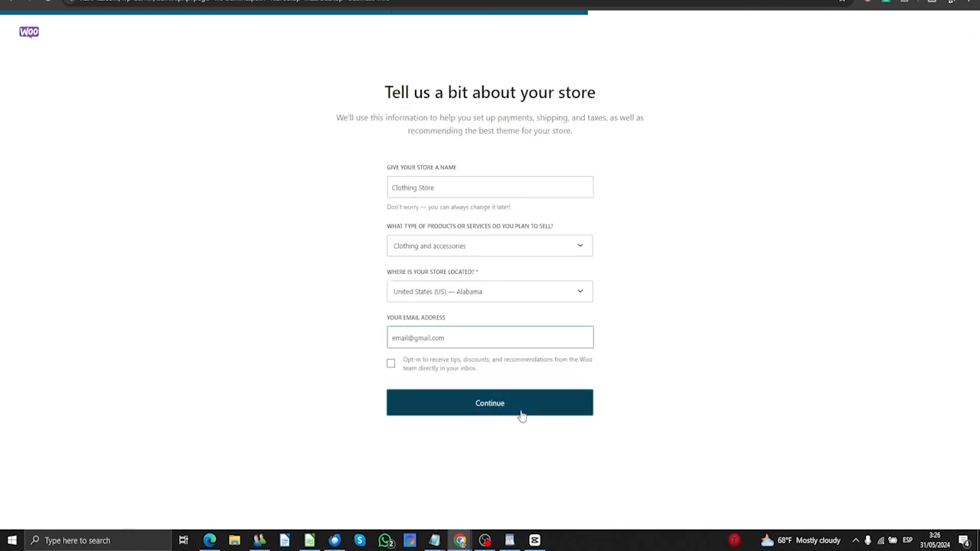
- Submit the WooCommerce setup details for Clothing Store, selling clothing and accessories in United States (US) — Alabama
left_click(521, 415)
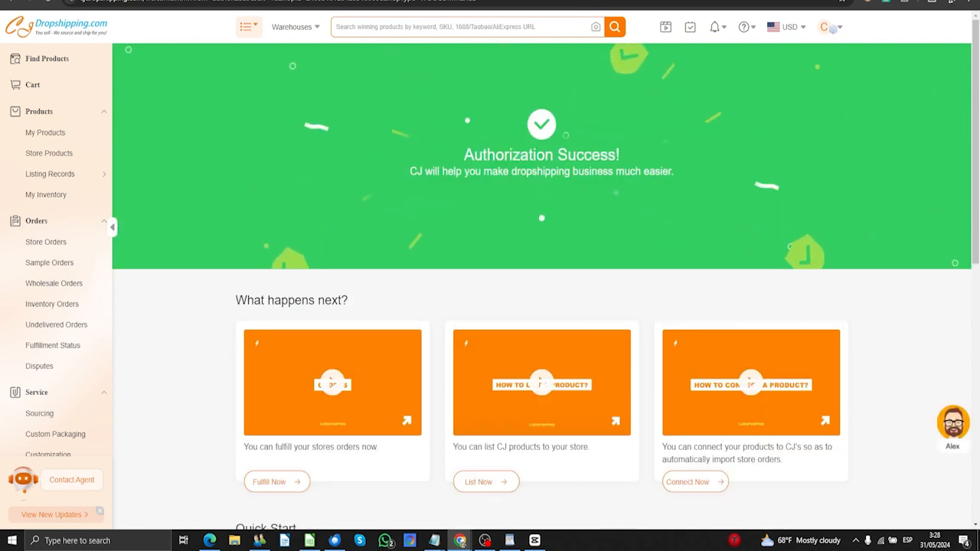
- Search the CJdropshipping catalogue for "shirts for men", review the "POLO shirts for men and women" product page and return to the results
left_click(410, 29)
type("shirts for men")
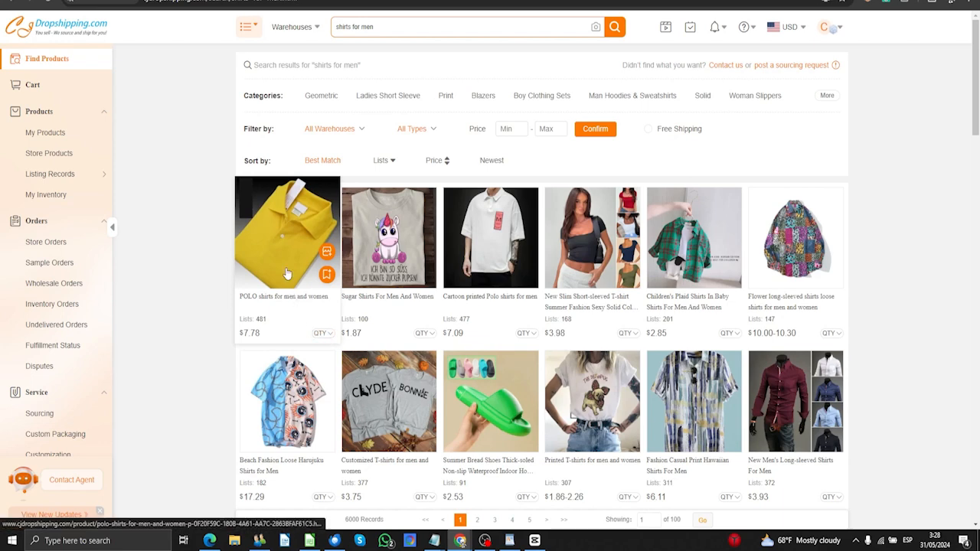
left_click(303, 314)
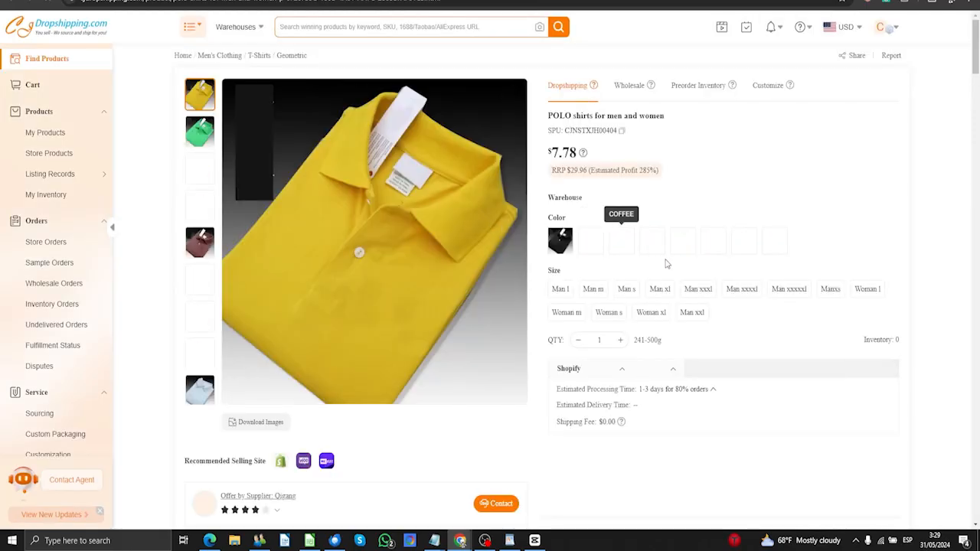
scroll(667, 272, "down", 2)
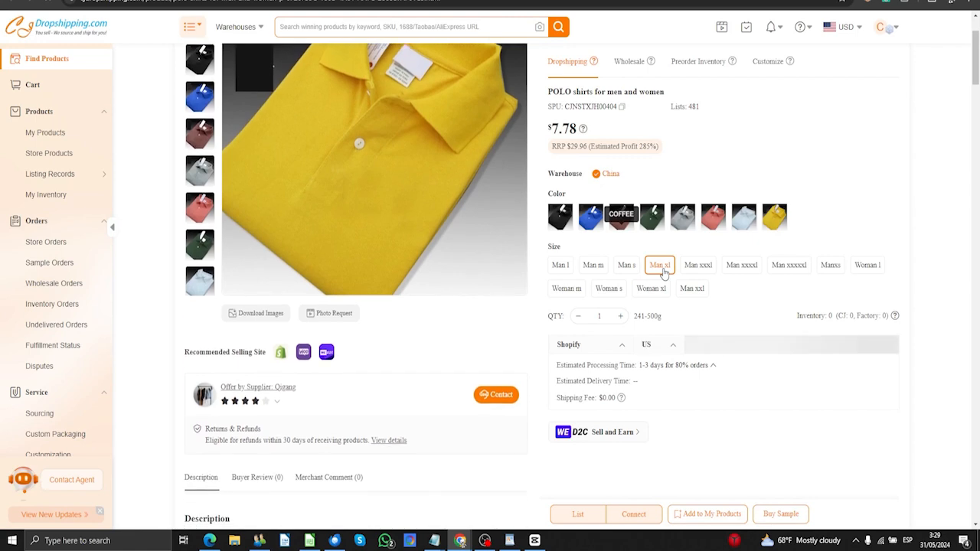
scroll(664, 274, "down", 2)
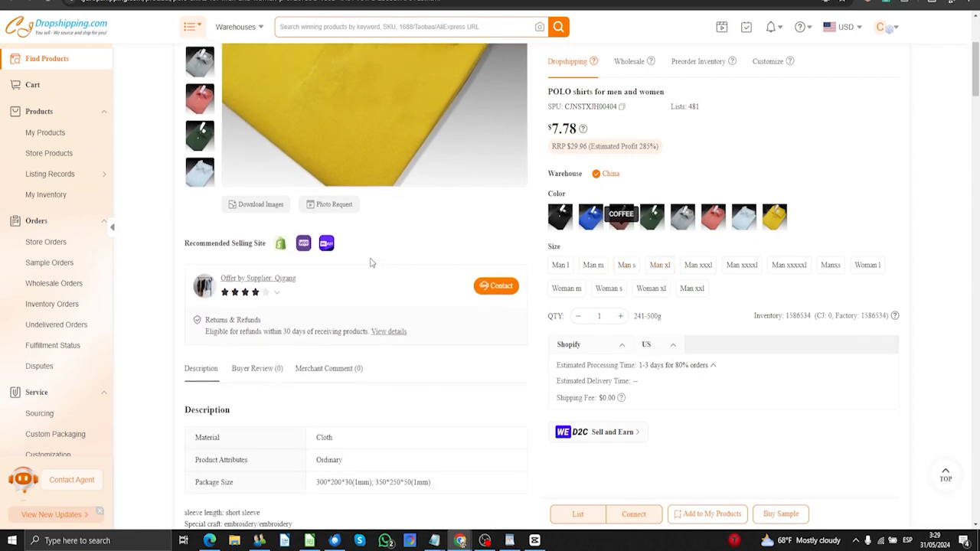
key("alt+Left")
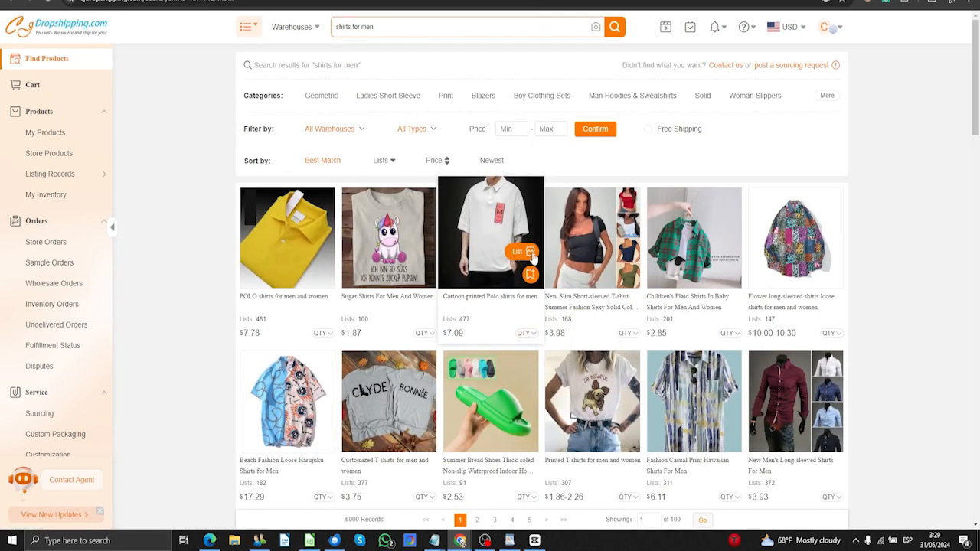
- Start a store listing for "Cartoon printed Polo shirts for men", assign the Uncategorized category and try to submit it
left_click(534, 258)
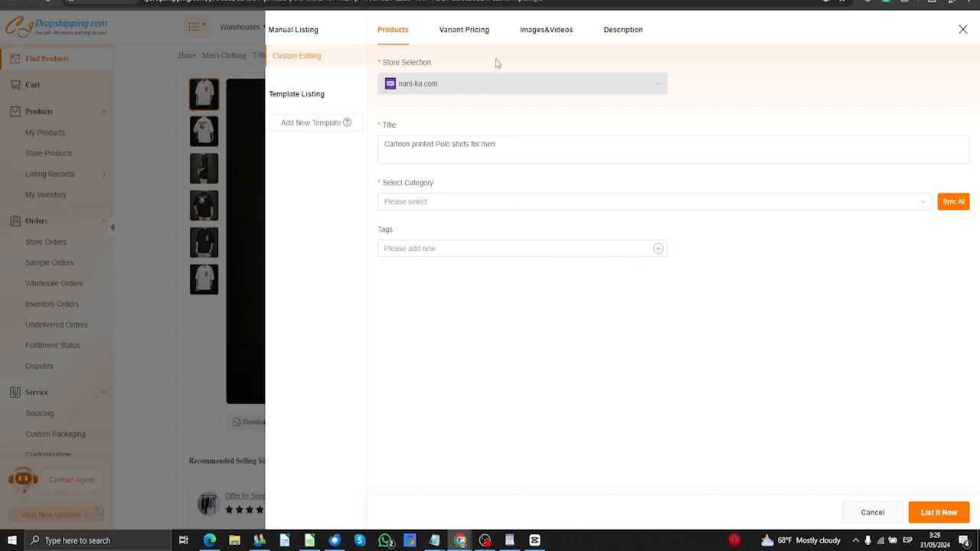
left_click(443, 203)
left_click(424, 220)
left_click(427, 245)
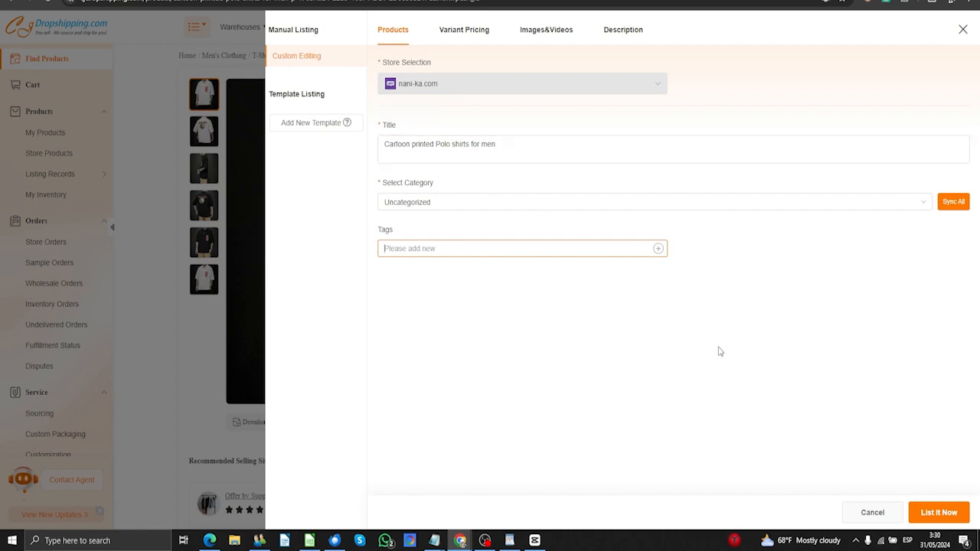
left_click(935, 512)
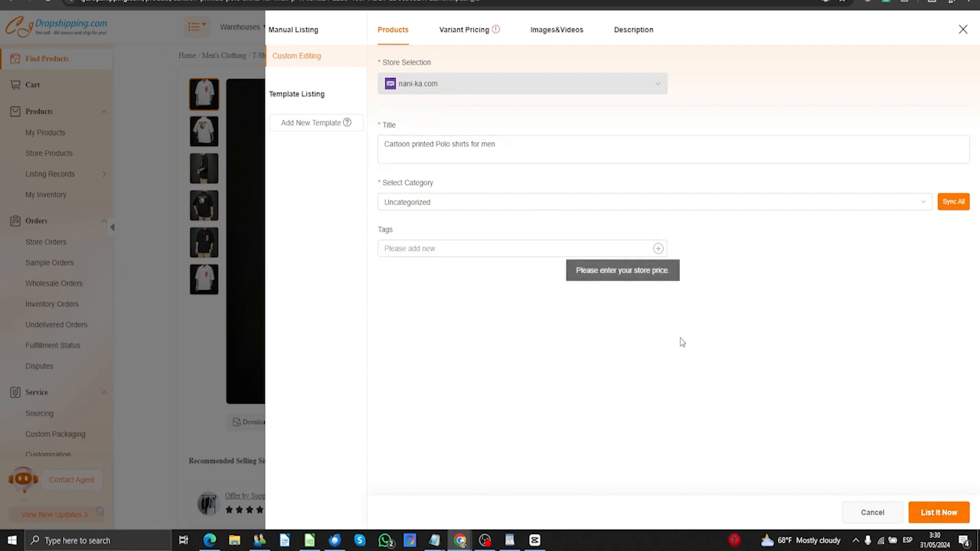
- Add the tag "t-shirts" to the polo shirt listing and try to submit it again
left_click(435, 250)
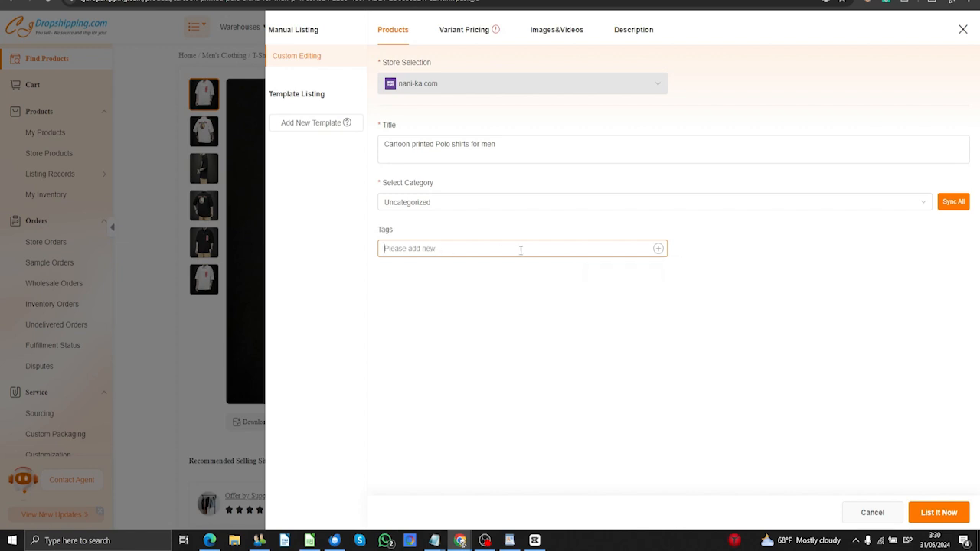
left_click(657, 250)
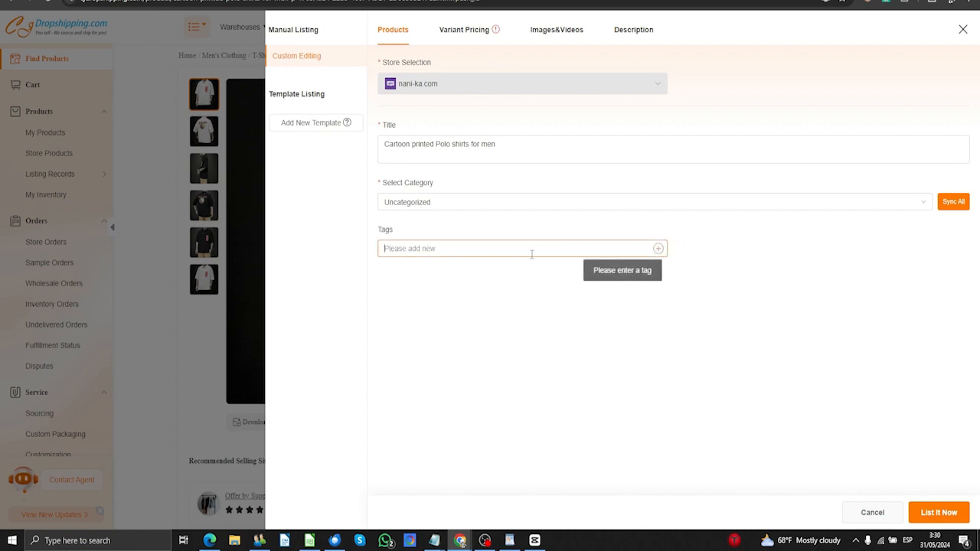
type("t-shirts")
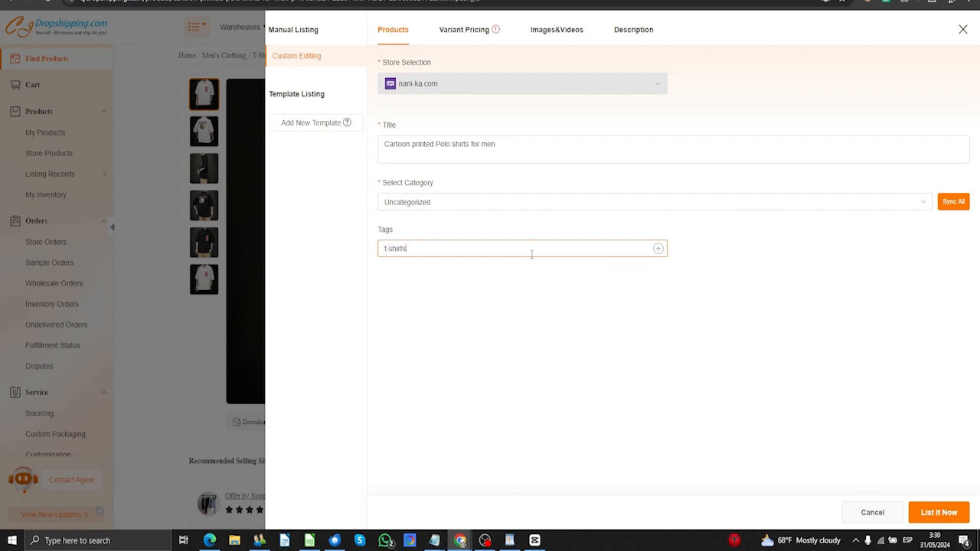
left_click(945, 512)
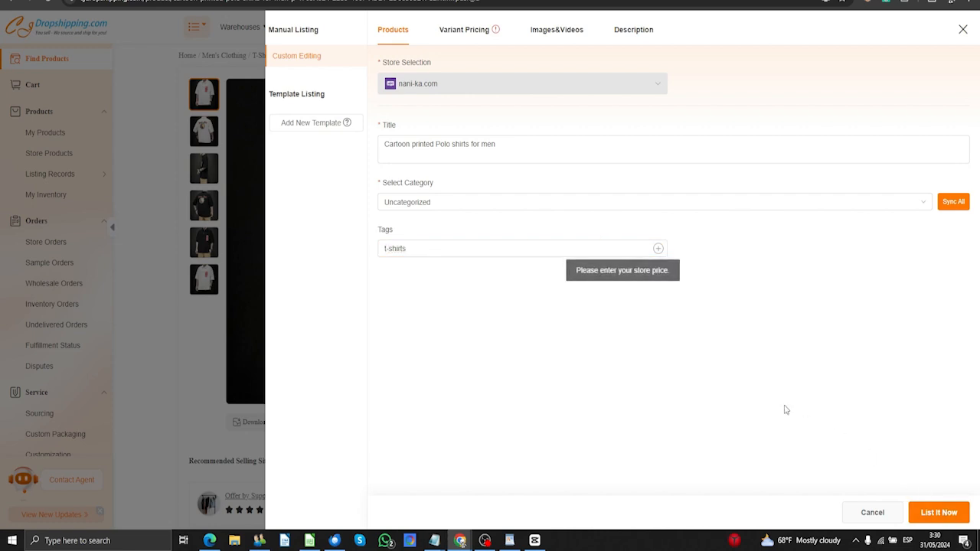
left_click(657, 249)
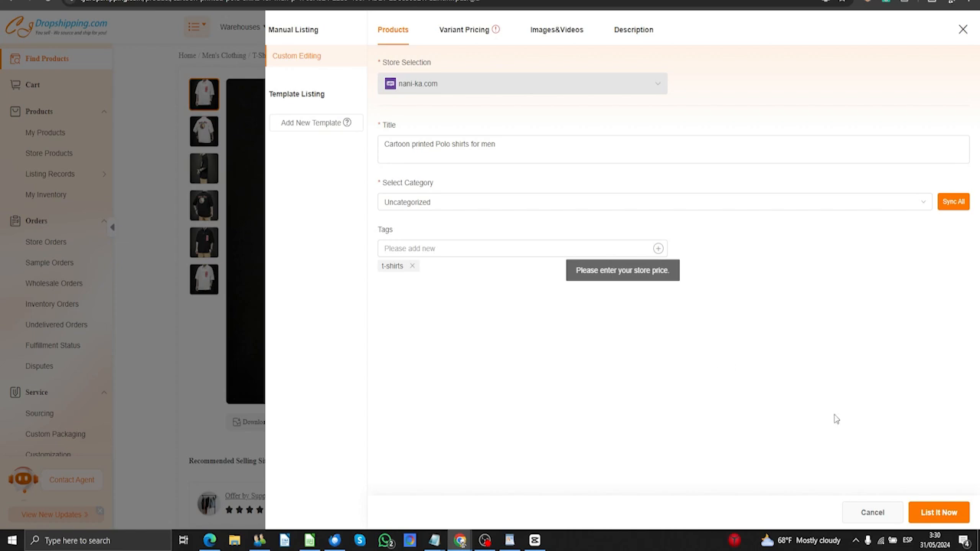
left_click(939, 513)
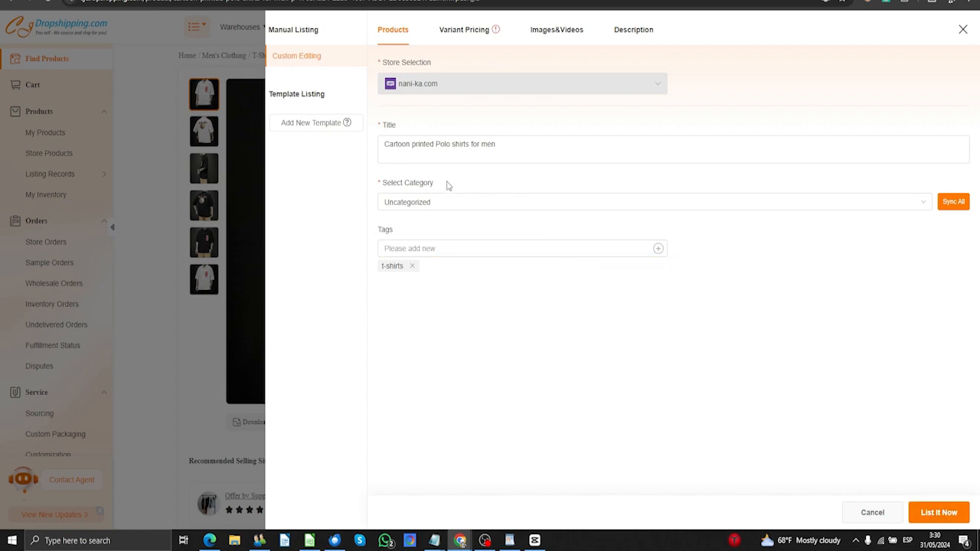
- Review the variant pricing, bulk-set the price of all selected variants to 30 and list the product in the store
left_click(464, 31)
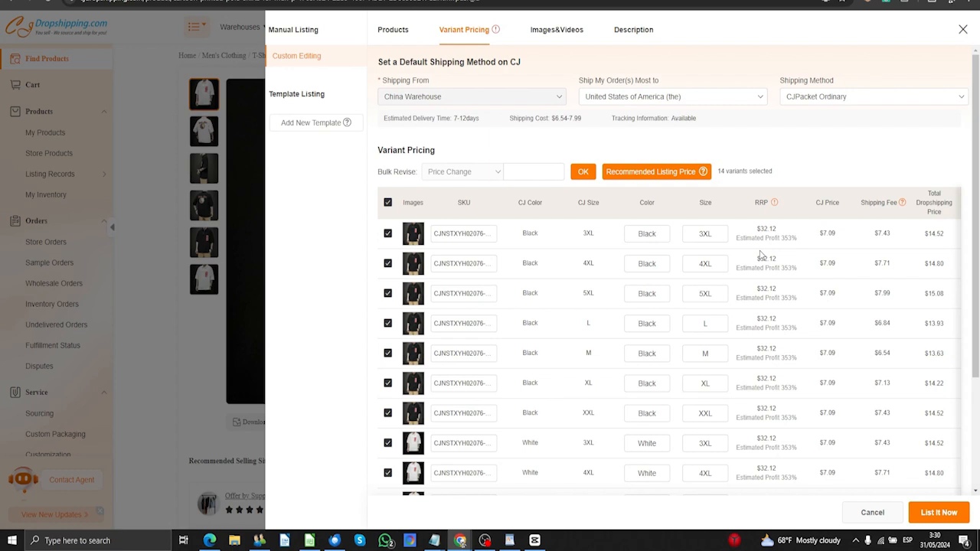
scroll(841, 398, "down", 3)
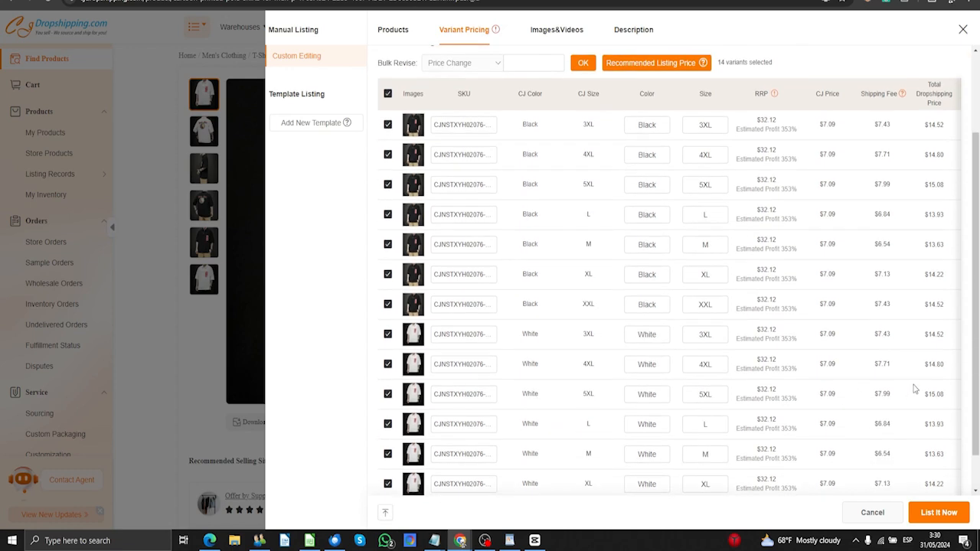
scroll(913, 389, "up", 3)
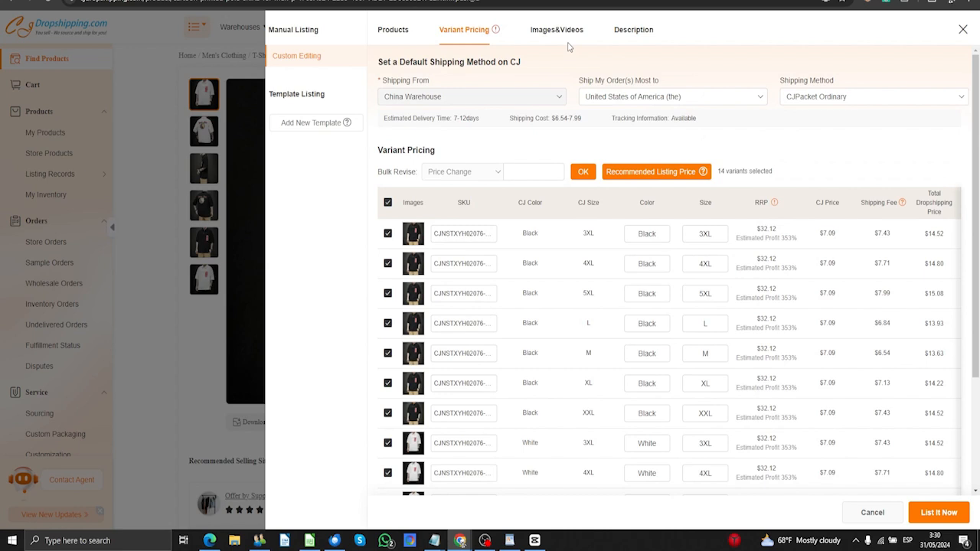
left_click(527, 176)
type("30")
left_click(582, 172)
left_click(939, 512)
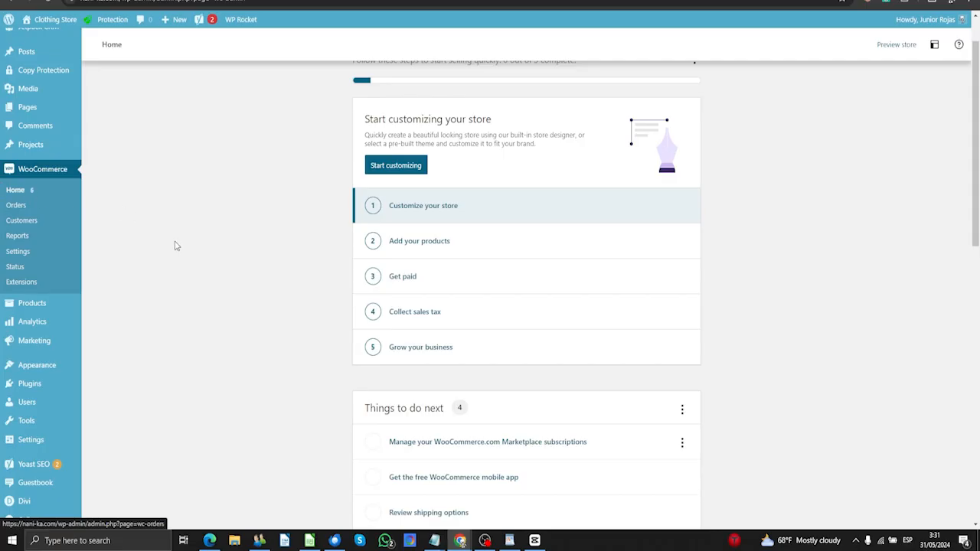
- Open the imported polo shirt's store page from the WordPress products list, and dismiss the listing notice in CJdropshipping
scroll(196, 317, "up", 2)
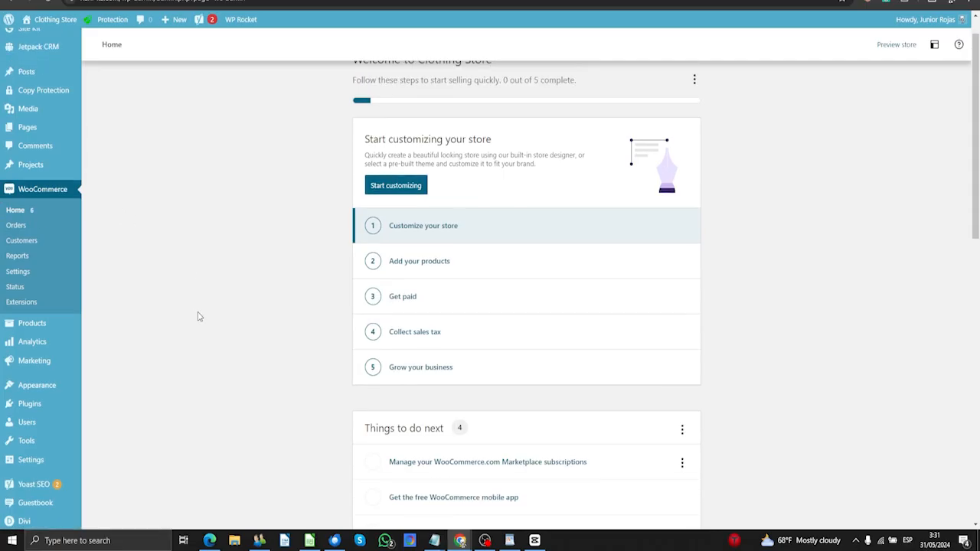
scroll(196, 317, "down", 3)
scroll(277, 287, "down", 3)
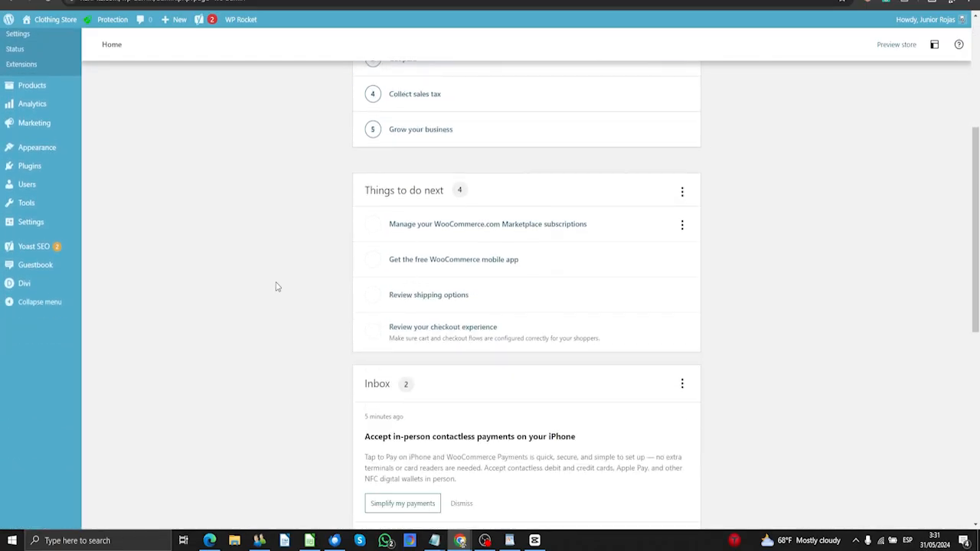
scroll(277, 286, "up", 4)
scroll(277, 286, "up", 1)
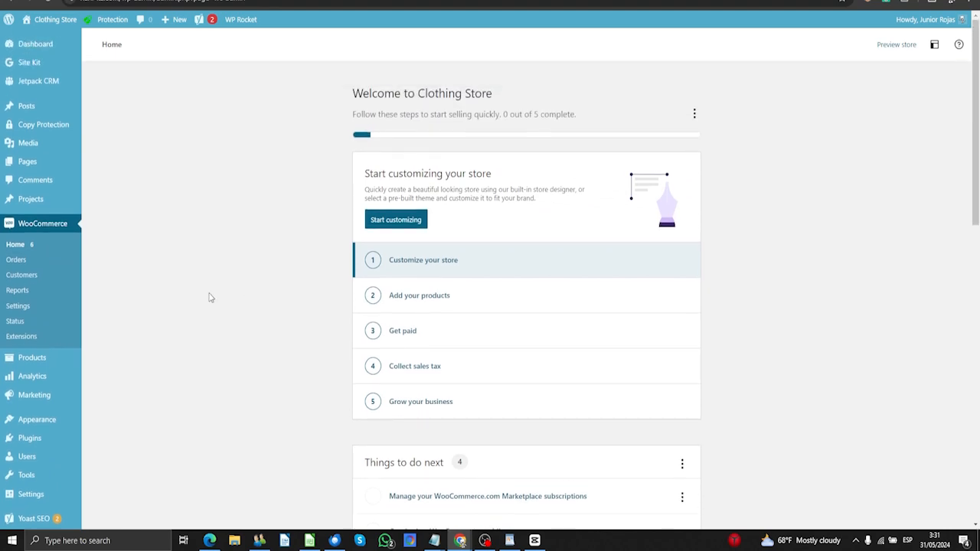
mouse_move(43, 360)
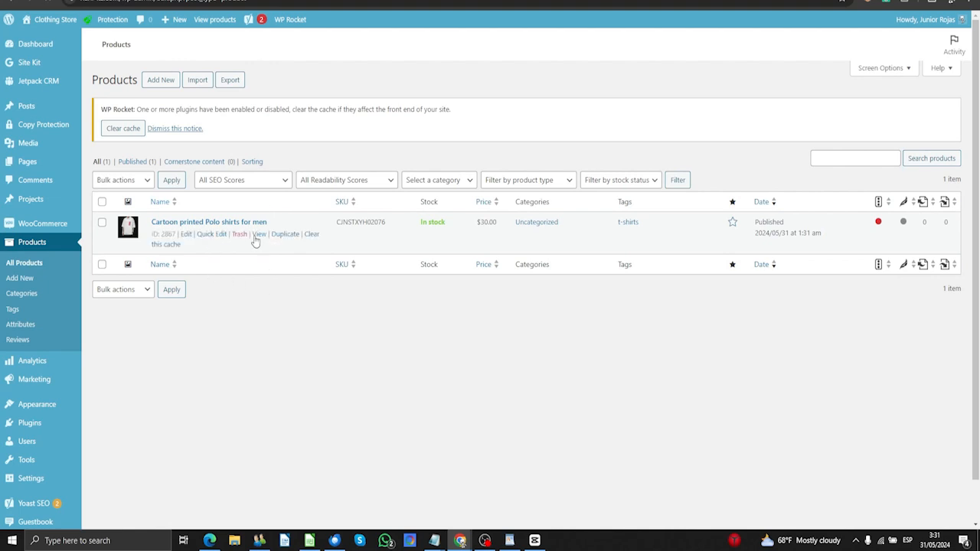
right_click(259, 238)
left_click(264, 244)
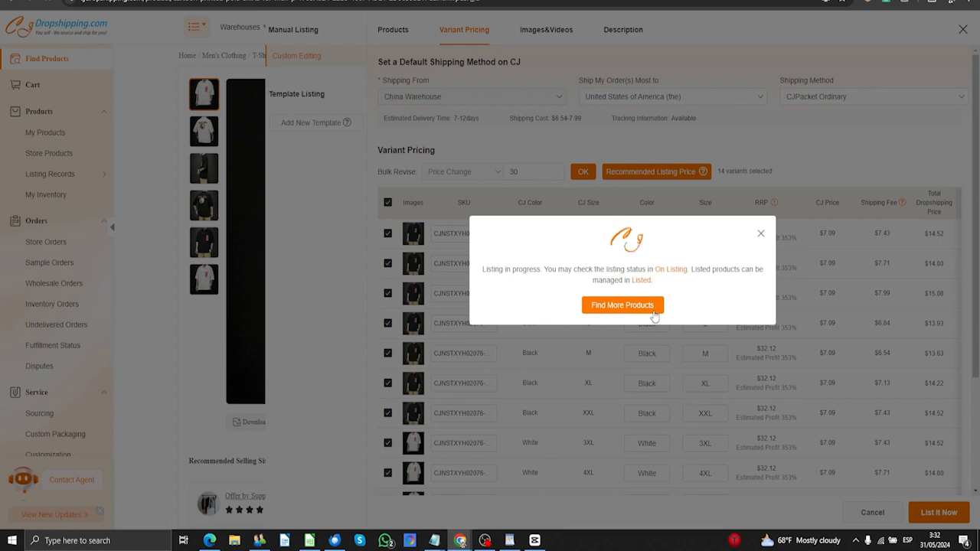
left_click(760, 234)
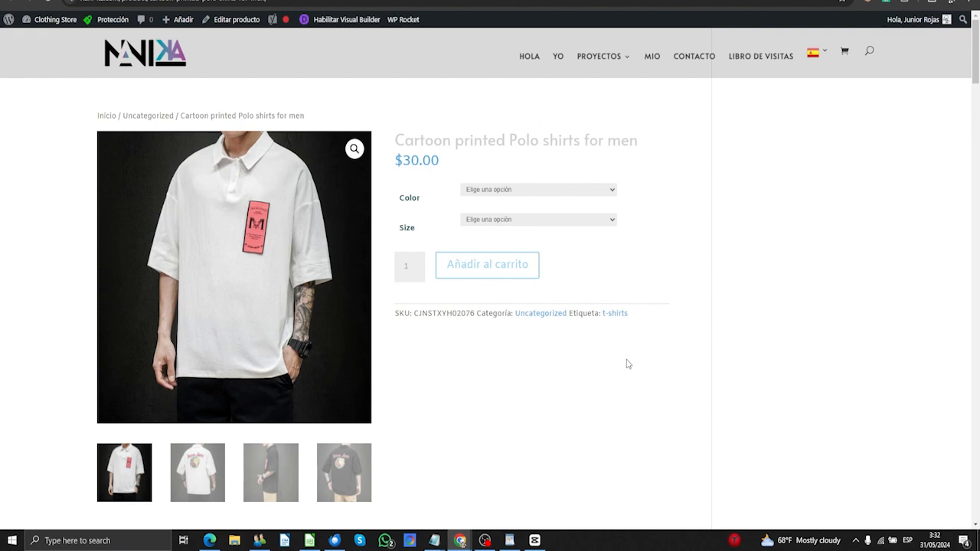
- Switch the polo shirt's store page to English and check the available Color options without choosing one
right_click(36, 291)
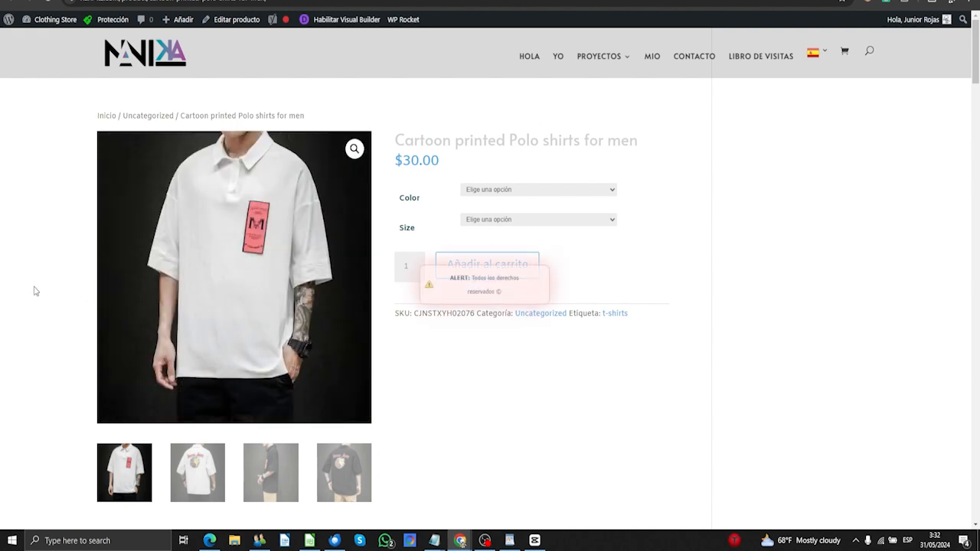
mouse_move(813, 63)
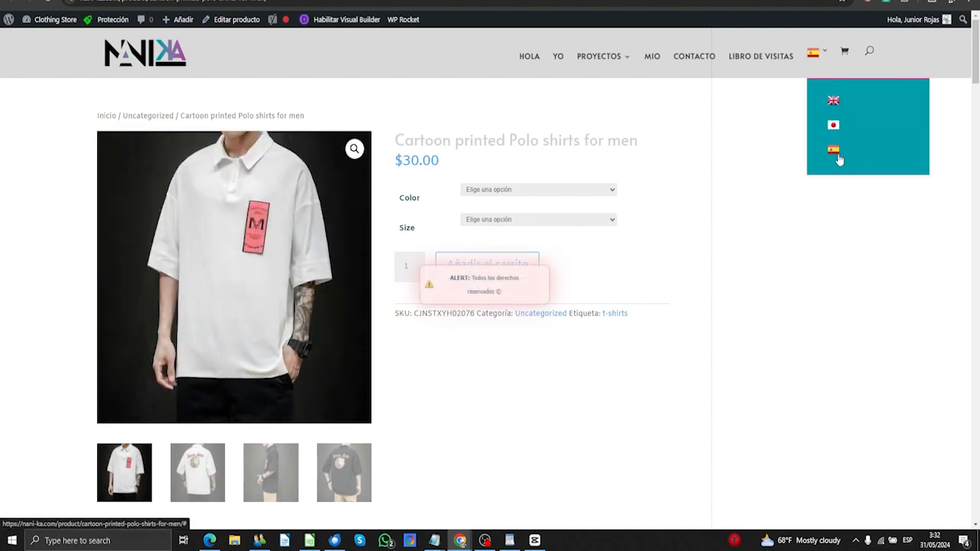
left_click(833, 101)
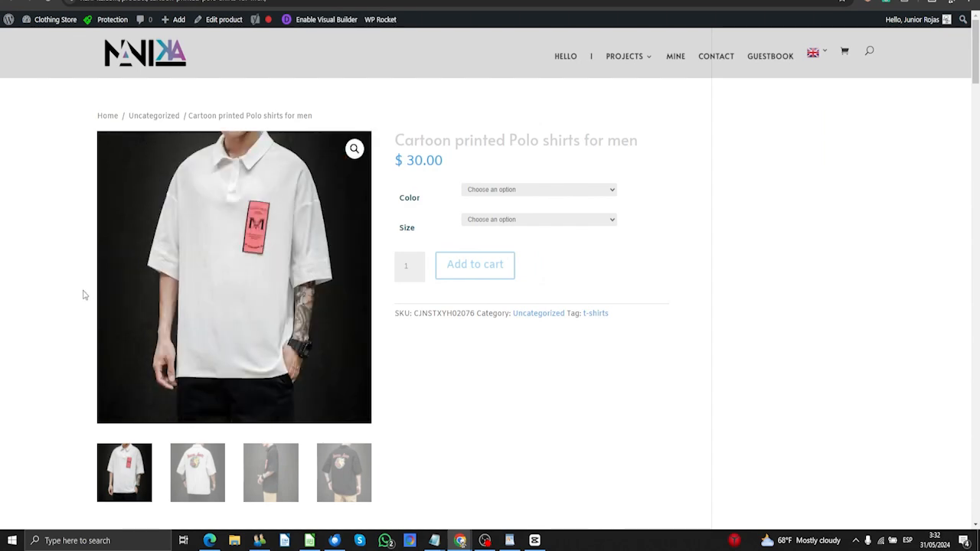
left_click(530, 190)
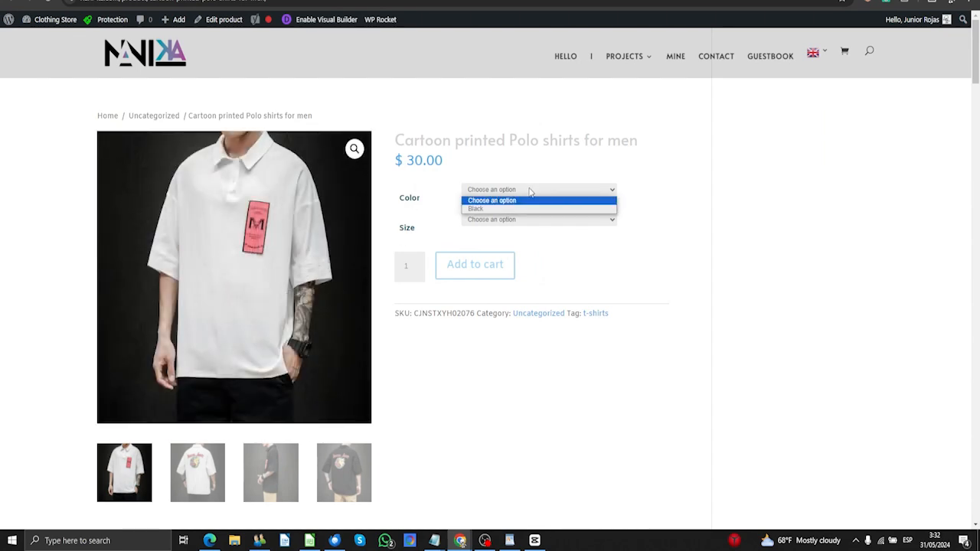
left_click(531, 190)
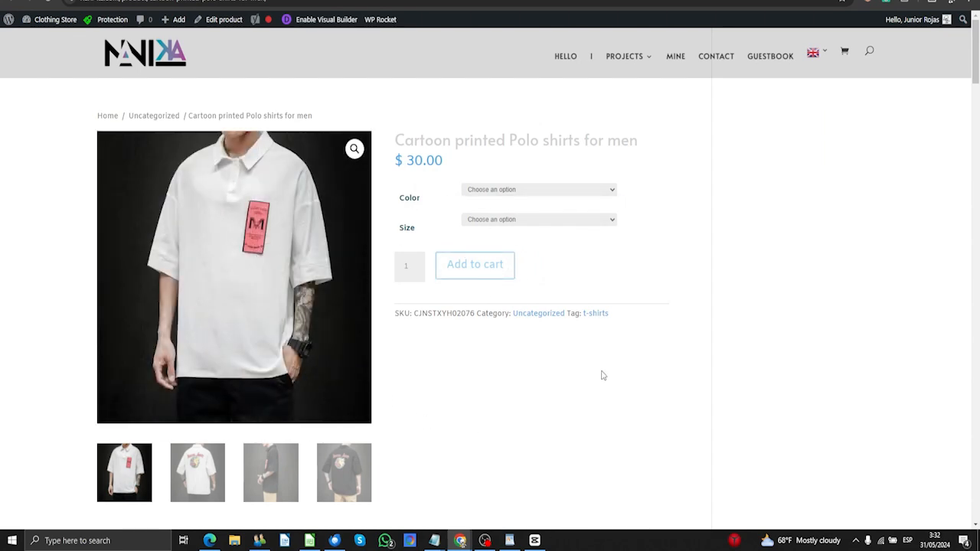
- Check the polo shirt in the WordPress products list, review its store page again and return to the products list
left_click(195, 1)
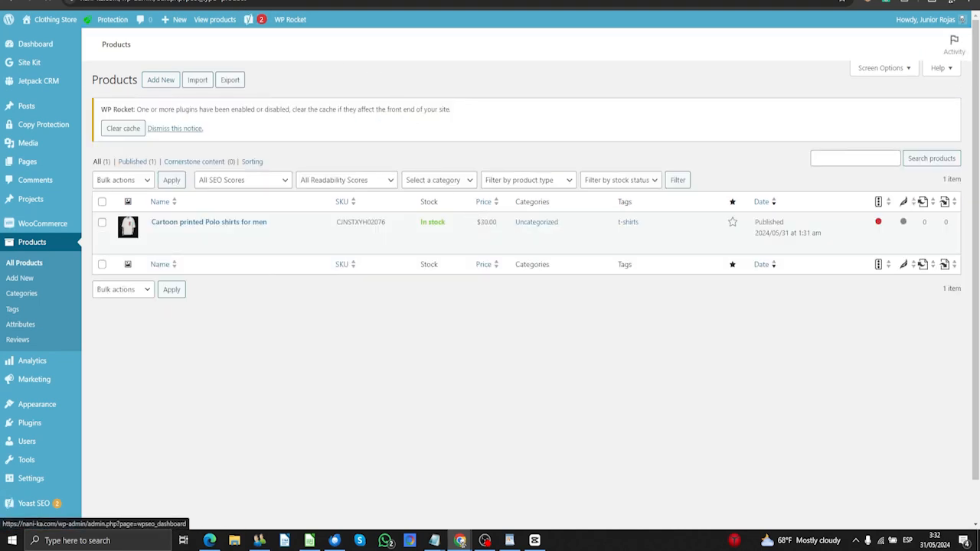
left_click(218, 1)
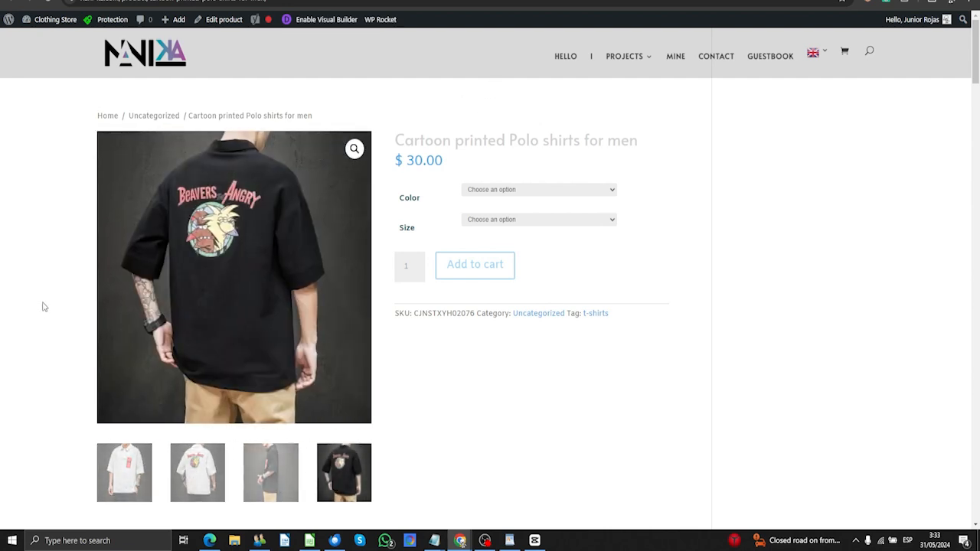
left_click(54, 0)
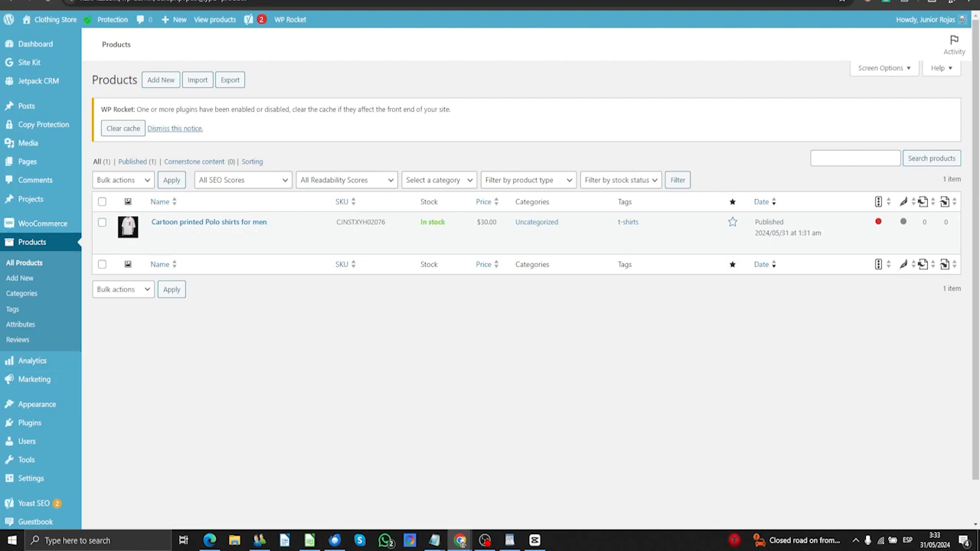
key("alt+Tab")
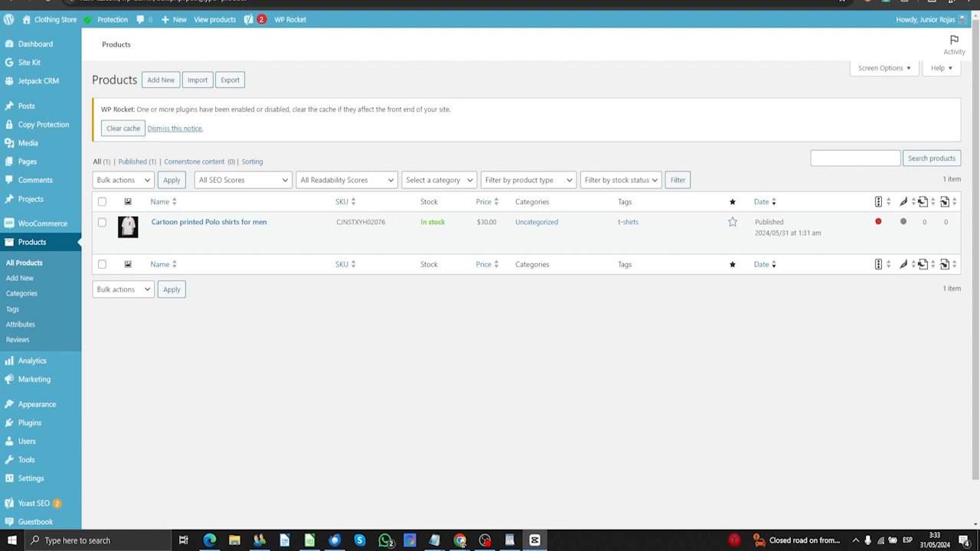